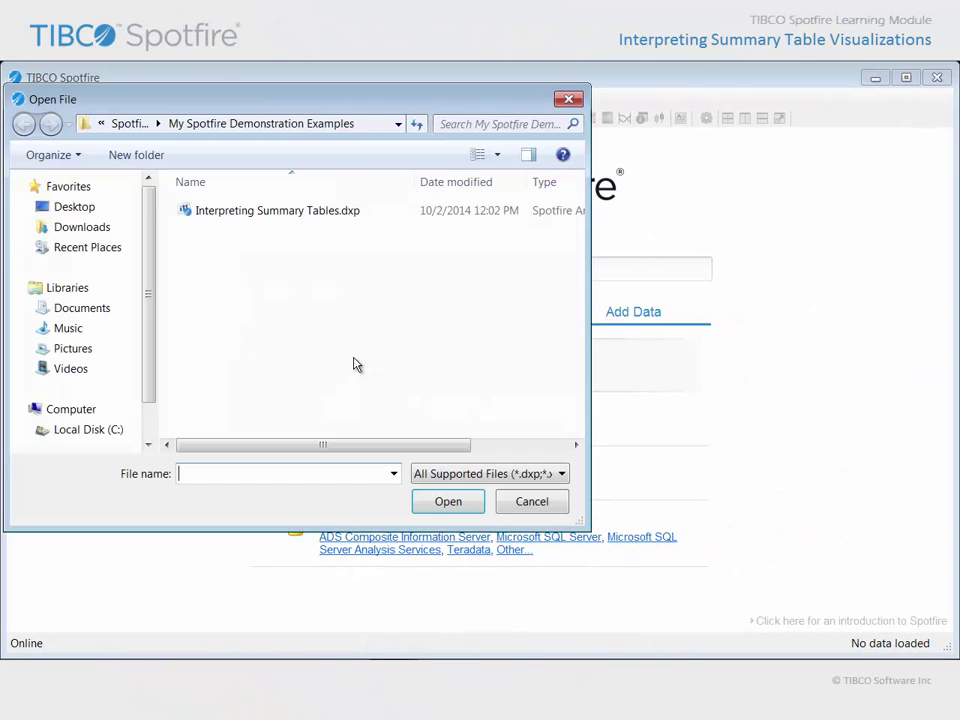
Open the Interpreting Summary Tables.dxp analysis file.
click(268, 215)
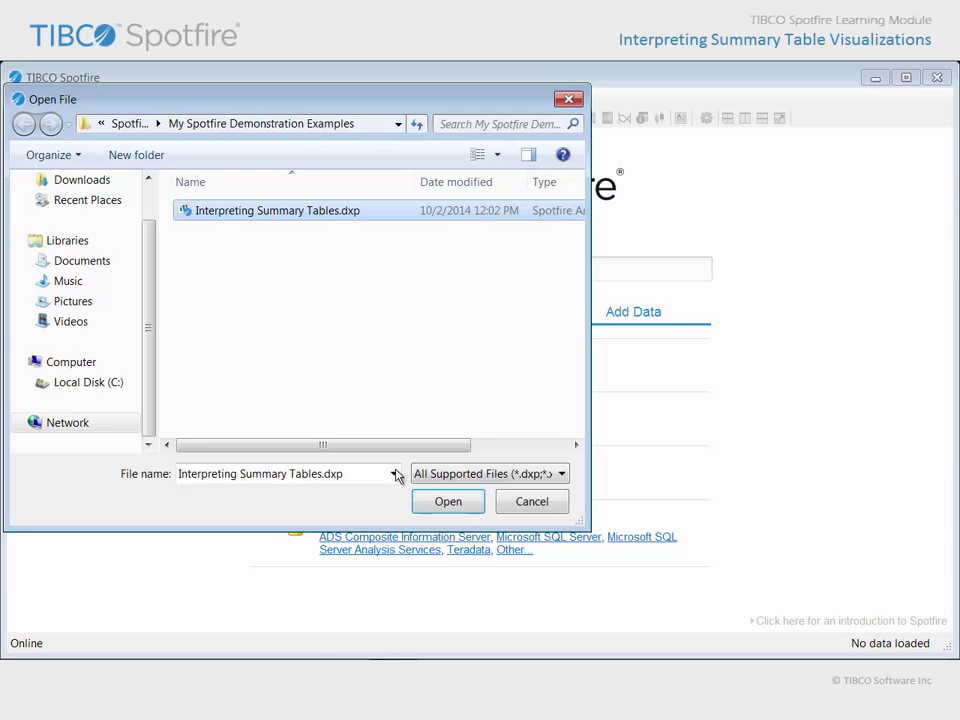
click(450, 503)
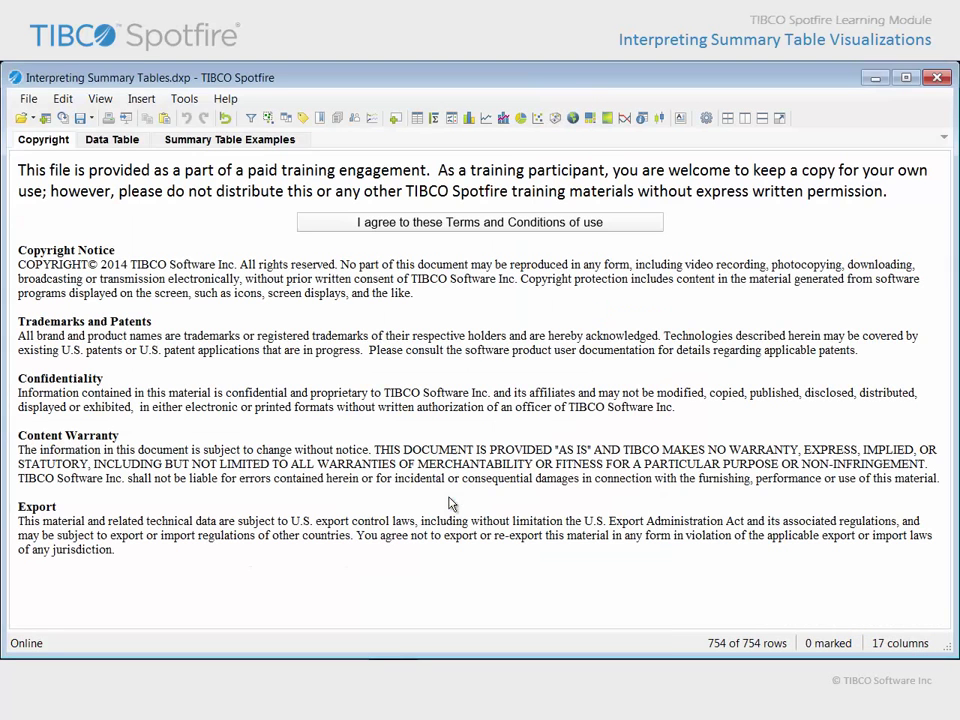
Accept the terms and conditions of use to reach the raw 754-row Data Table page.
click(480, 228)
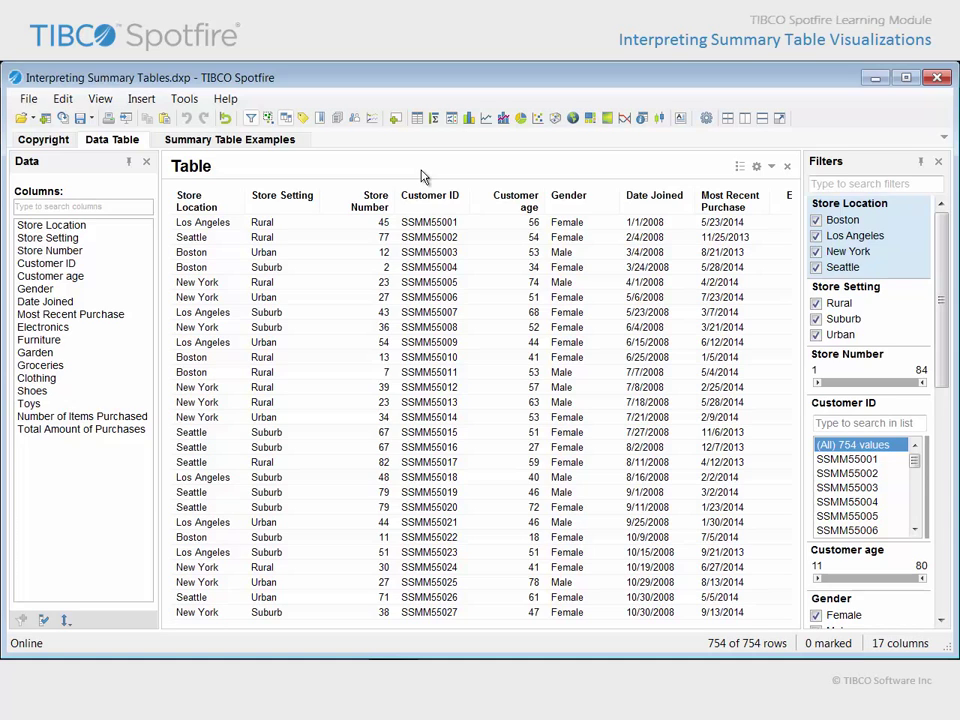
Switch to the Summary Table Examples page tab.
click(281, 146)
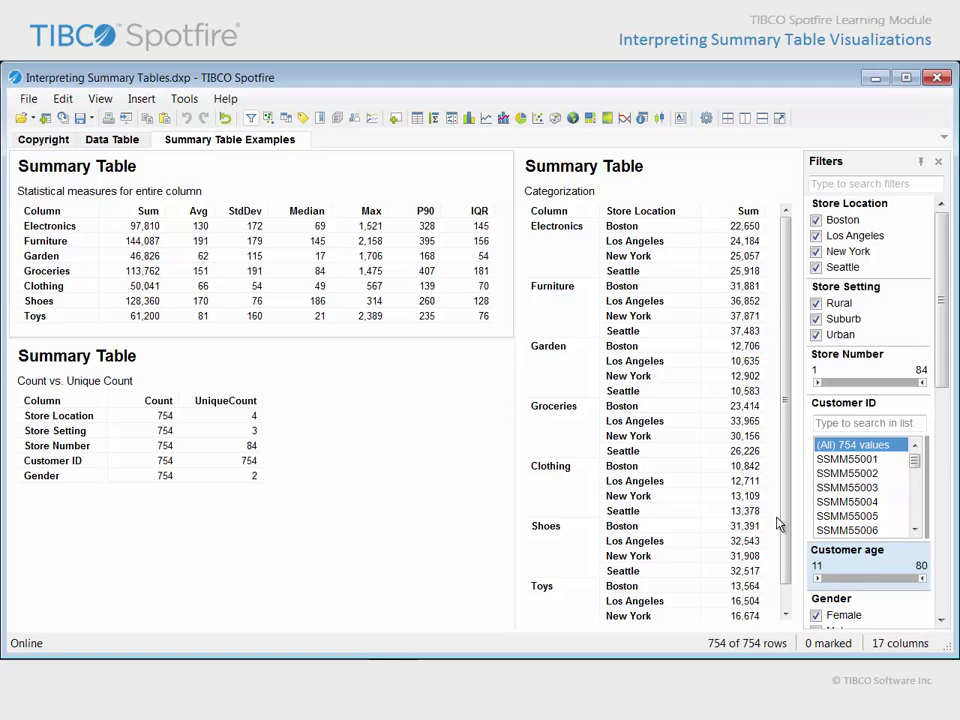
Sort the statistics table by Sum, StdDev and Median, reset it, then sort store locations by Sum.
click(149, 210)
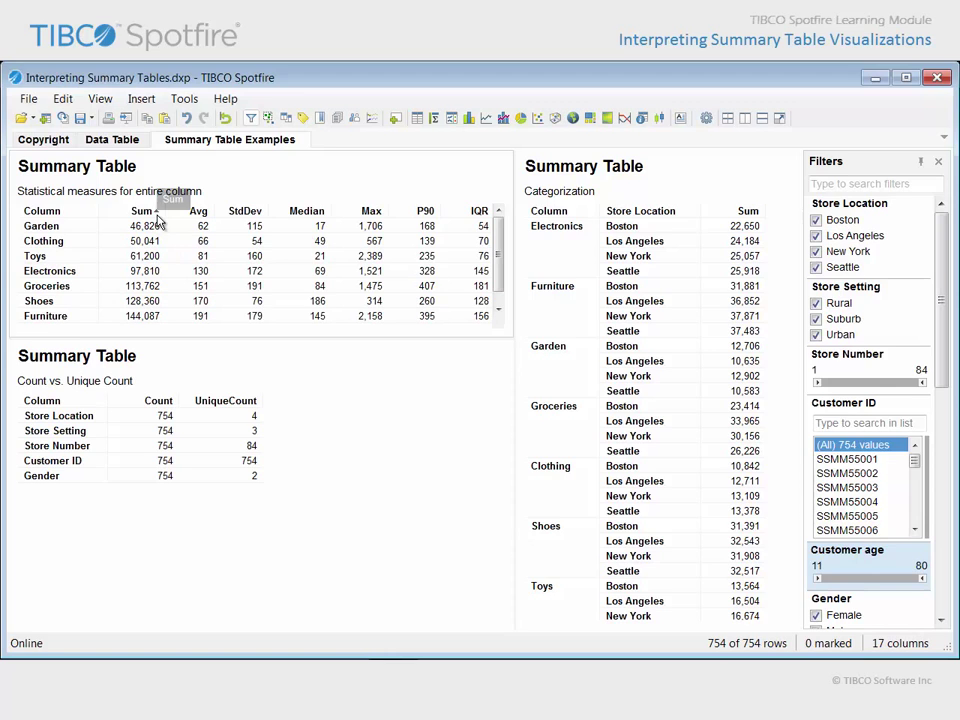
click(238, 211)
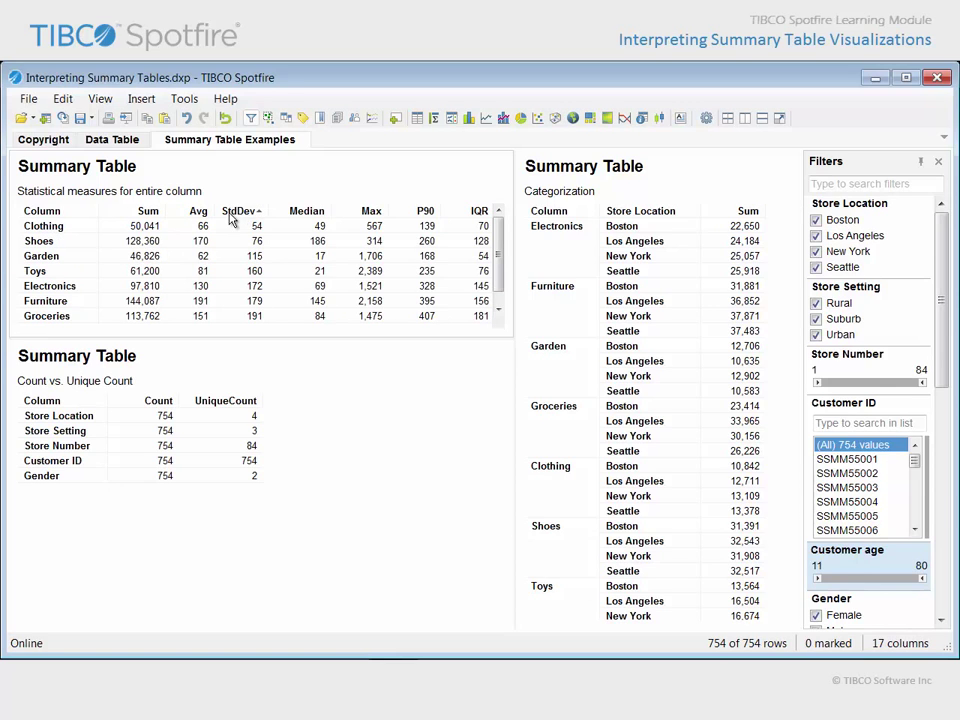
click(313, 216)
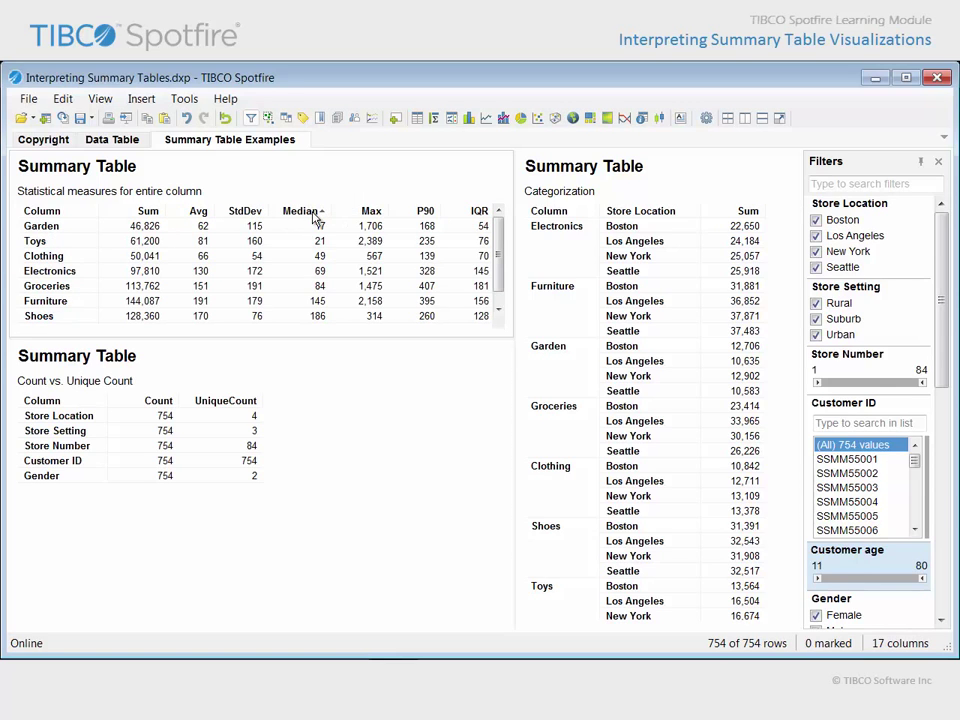
click(313, 216)
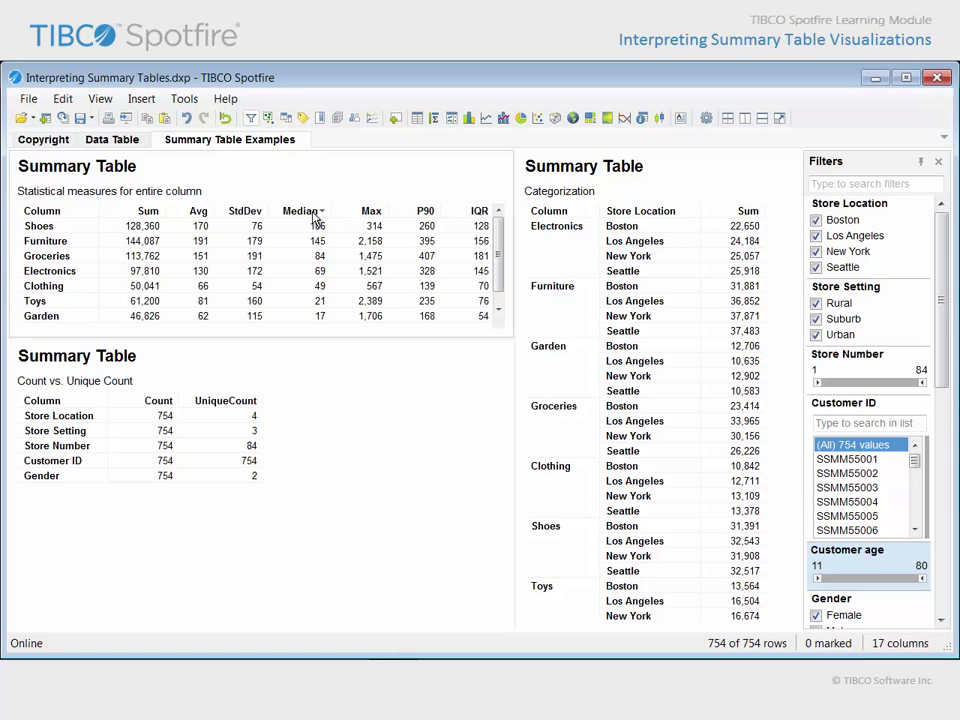
click(313, 216)
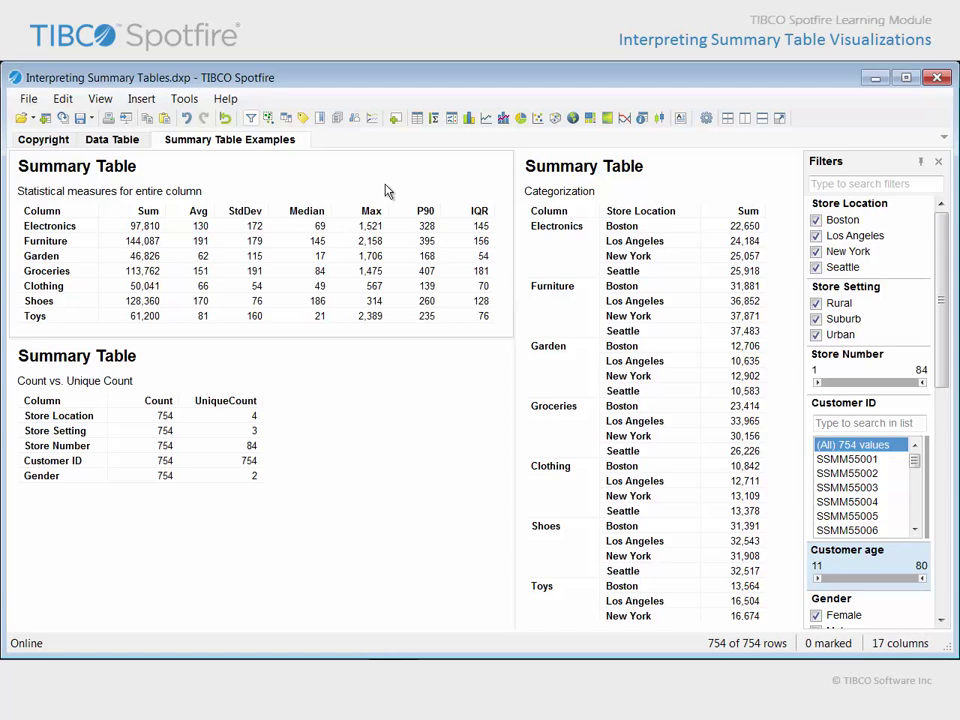
click(748, 211)
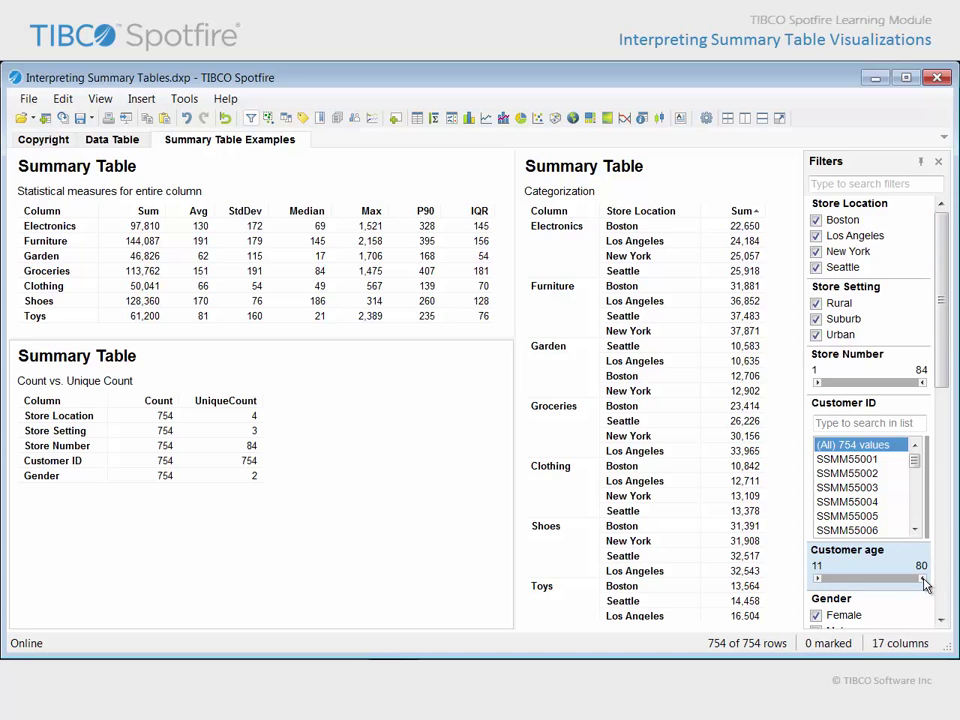
Limit customer age to 11–30 and exclude female customers, leaving 15 of 754 rows.
drag(923, 580, 852, 579)
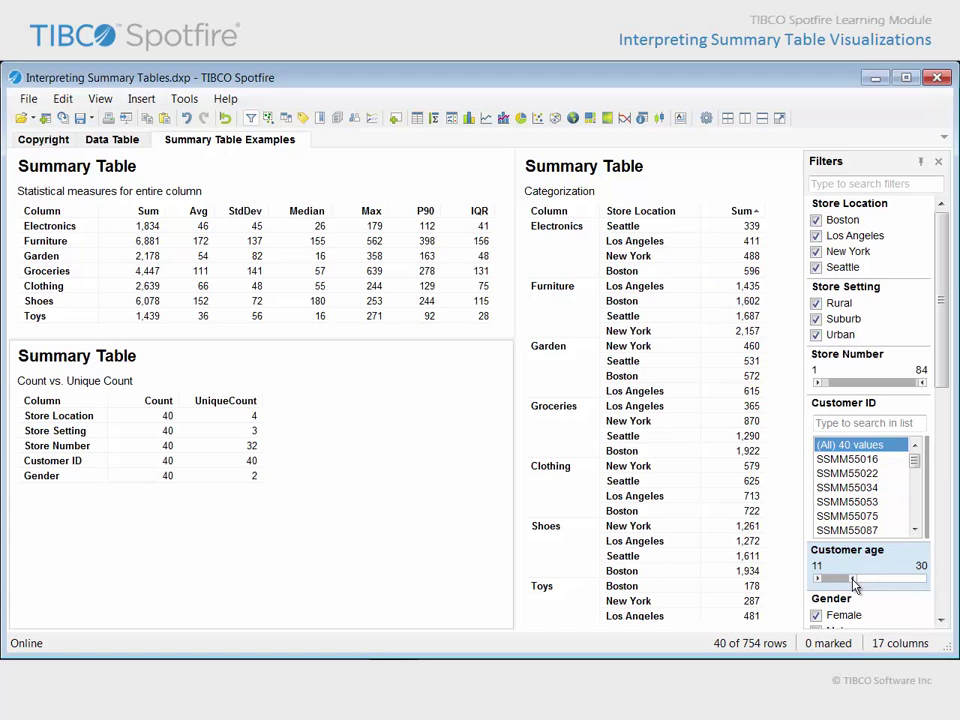
click(816, 616)
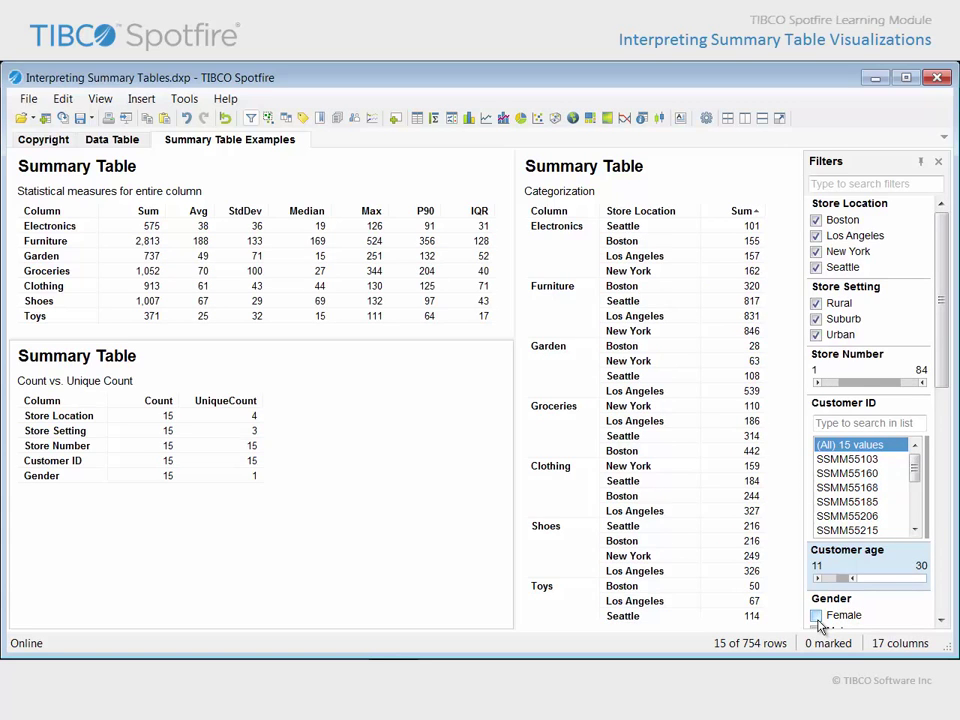